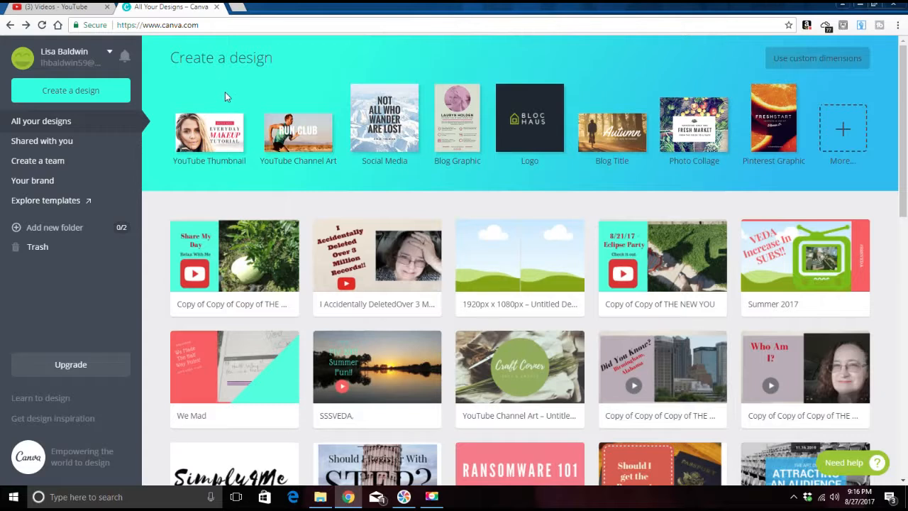
Step: Create a new blank design with custom dimensions of 1920 x 1080 px
left_click(75, 91)
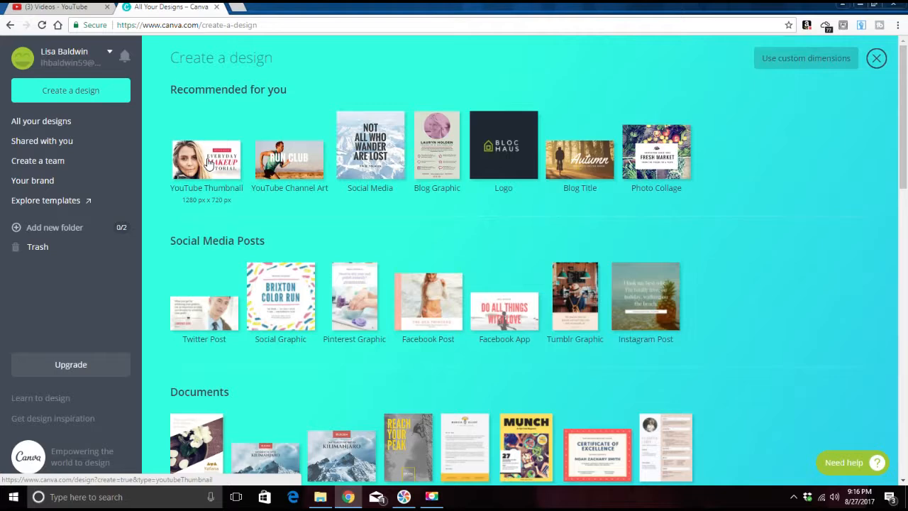
left_click(818, 65)
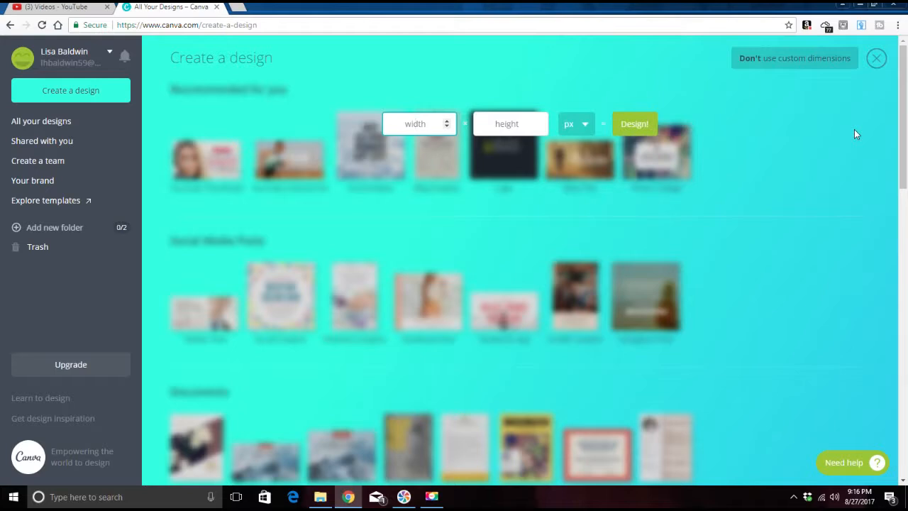
type("1920")
key("Tab")
type("1080")
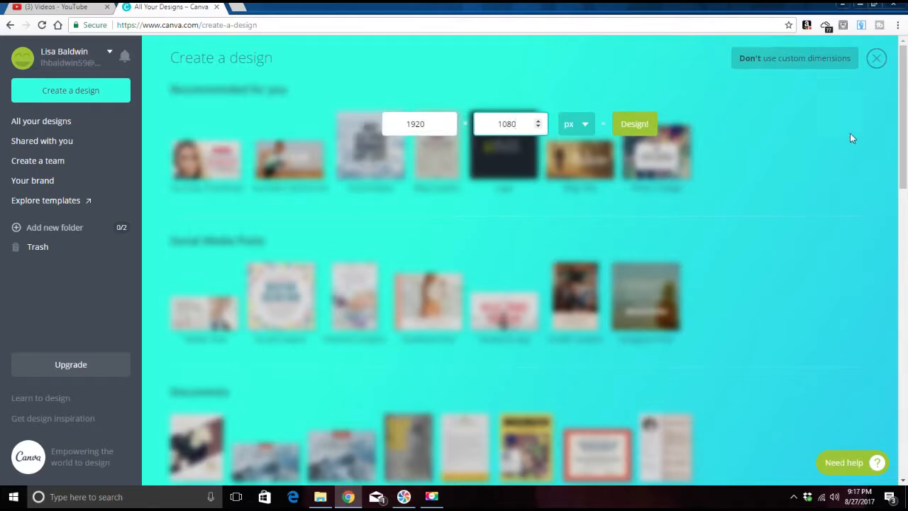
left_click(620, 131)
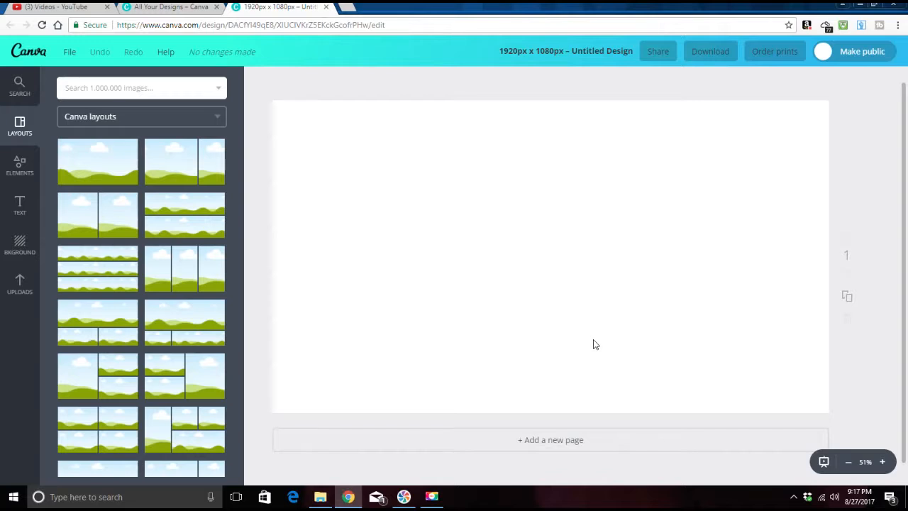
left_click(17, 247)
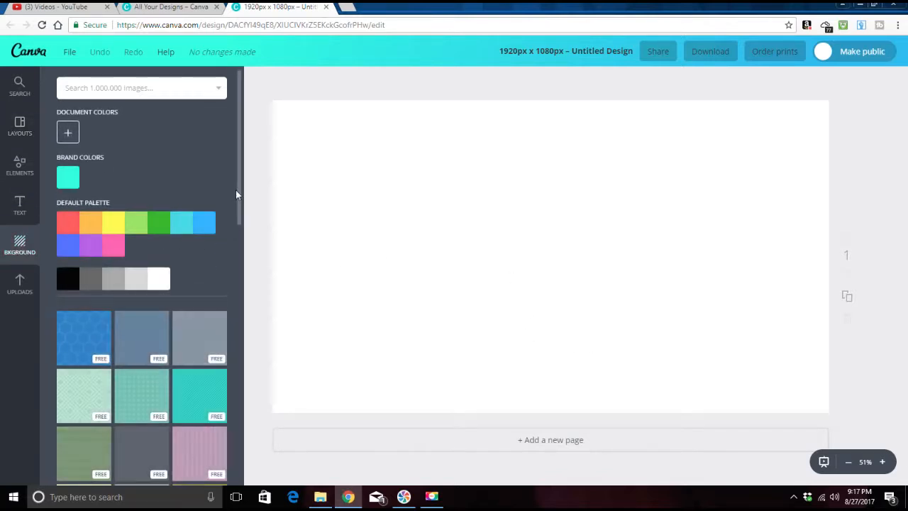
mouse_move(240, 200)
left_mouse_down()
mouse_move(231, 391)
mouse_move(237, 187)
left_mouse_up()
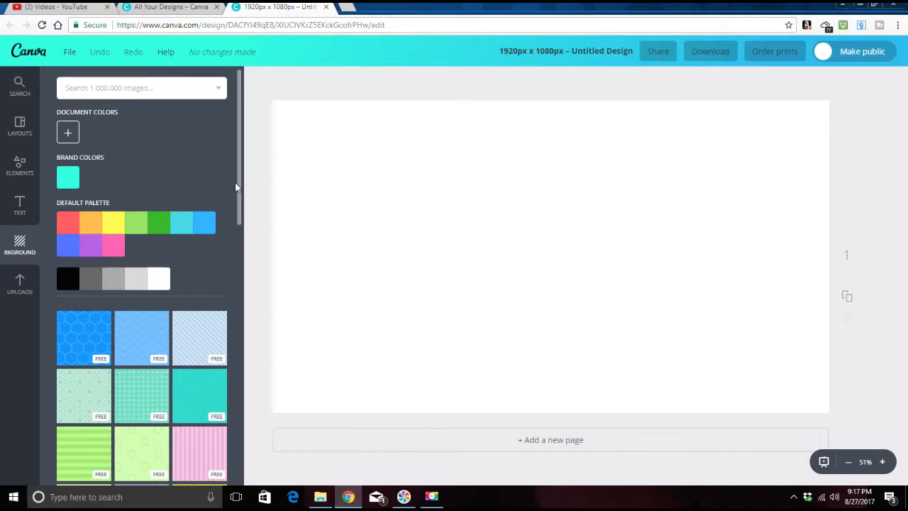
Step: Upload the HalfWayVeda image from the Desktop folder to the design's image library
left_click(21, 285)
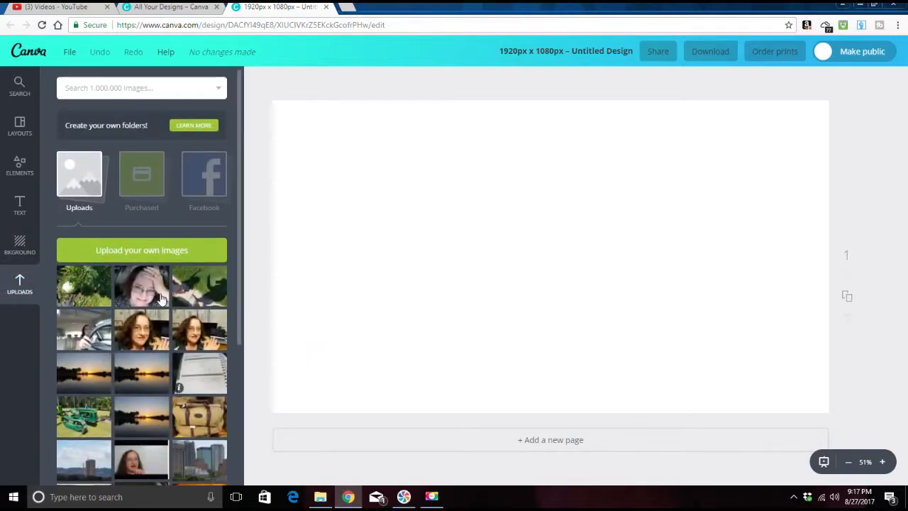
left_click(151, 254)
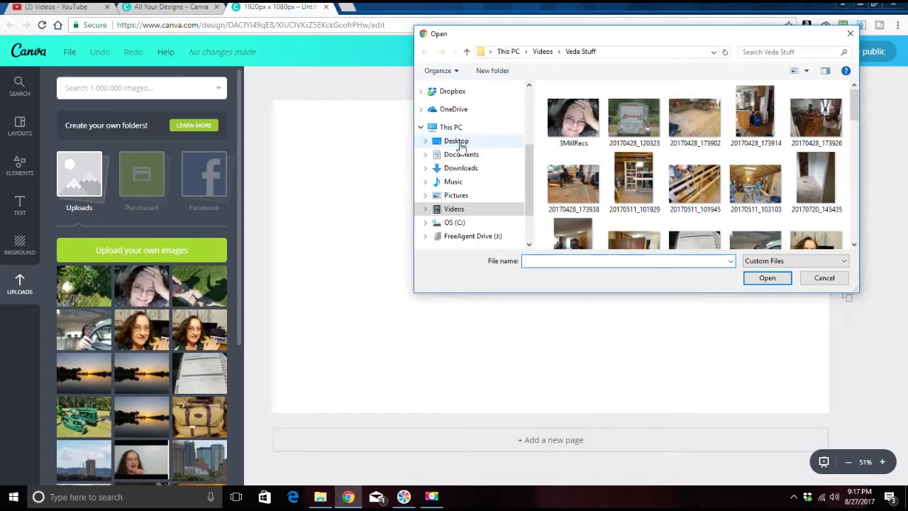
left_click(458, 141)
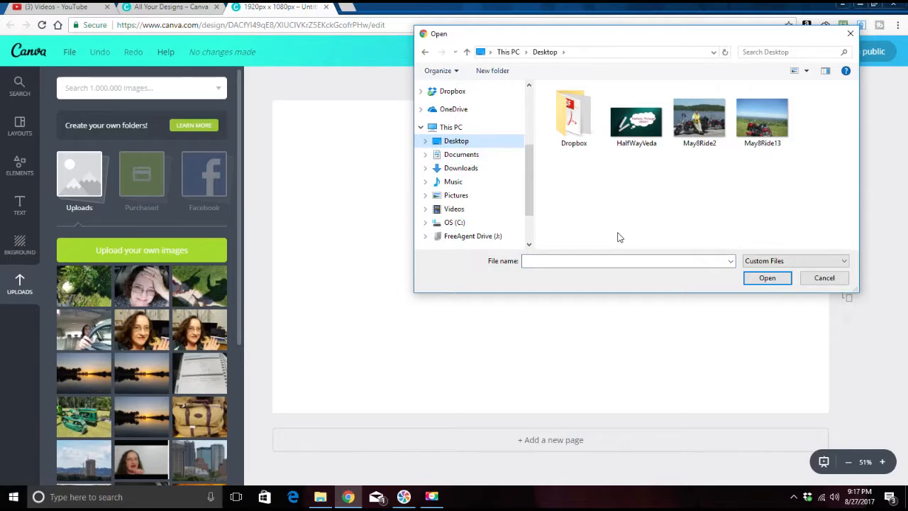
left_click(636, 133)
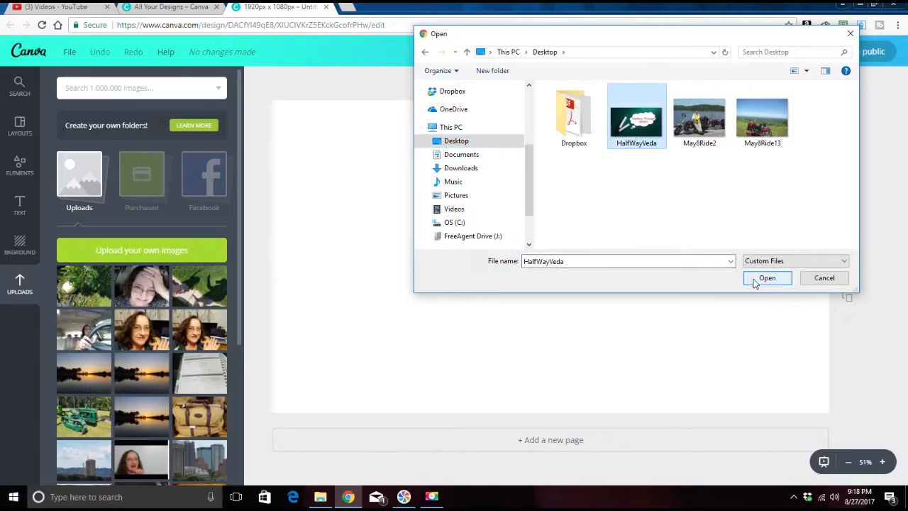
left_click(757, 280)
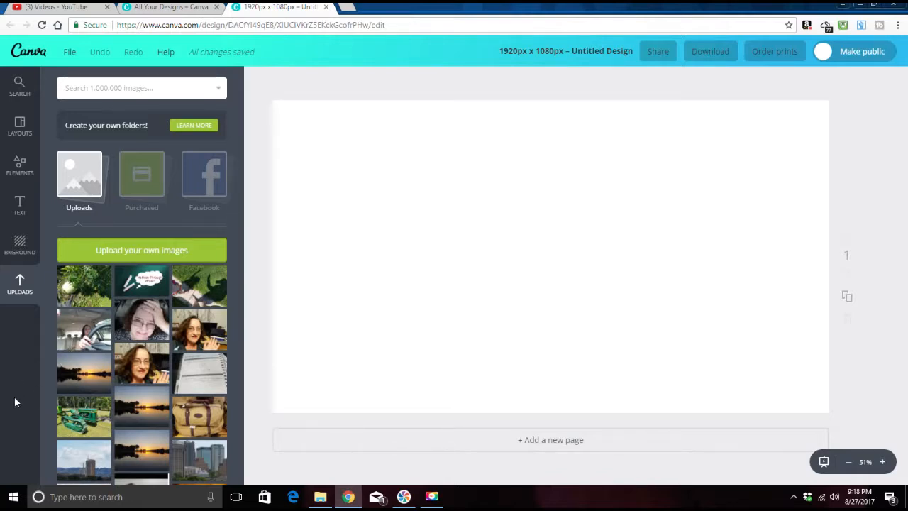
Step: Place the uploaded HalfWayVeda image on the blank page and enlarge it to fill the whole canvas
left_click_drag(150, 286, 655, 240)
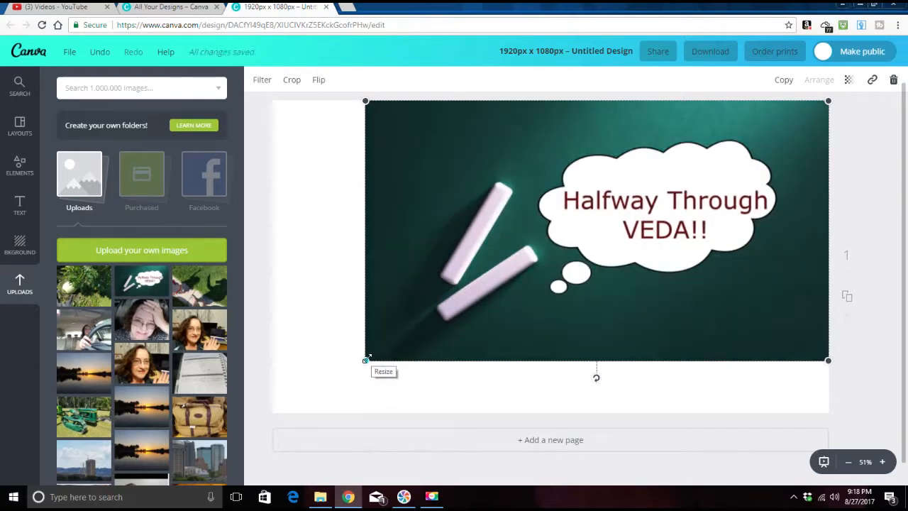
left_click_drag(366, 361, 271, 414)
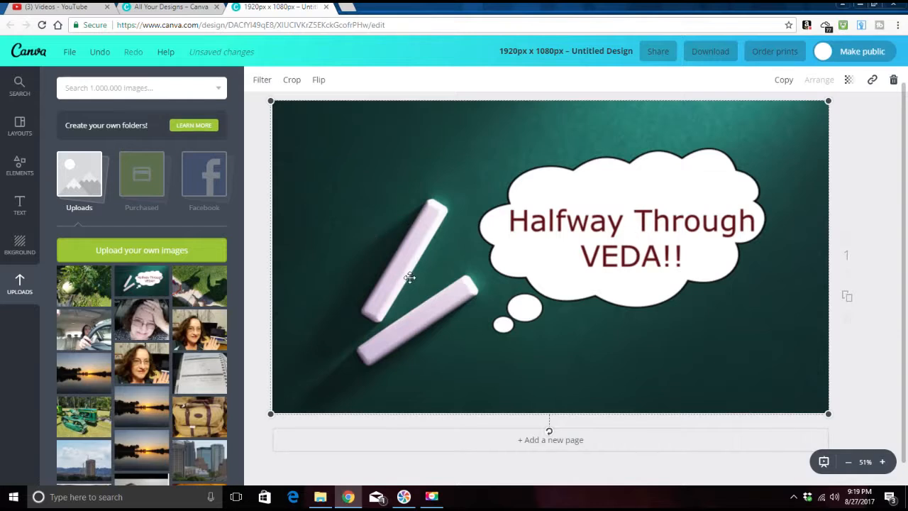
Step: Add a subheading text box above the chalk sticks and colour its text coral red from the default palette
left_click(20, 209)
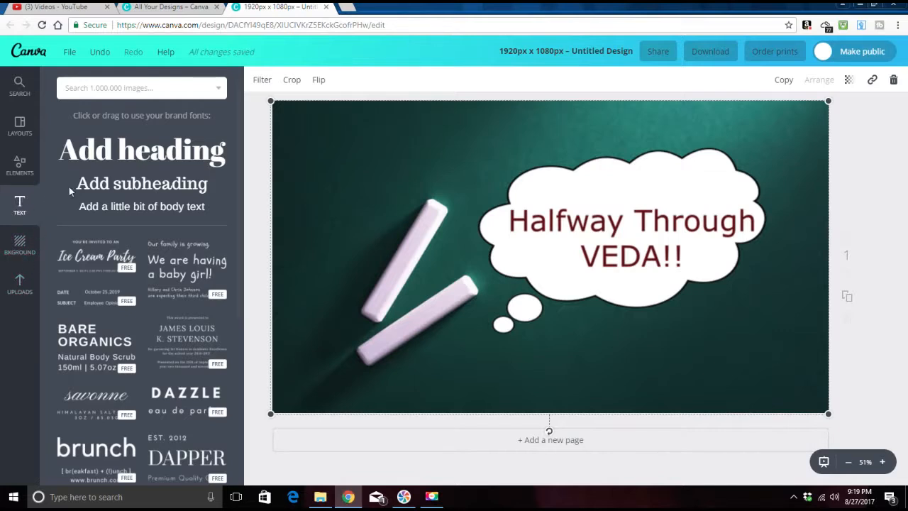
left_click_drag(126, 188, 375, 138)
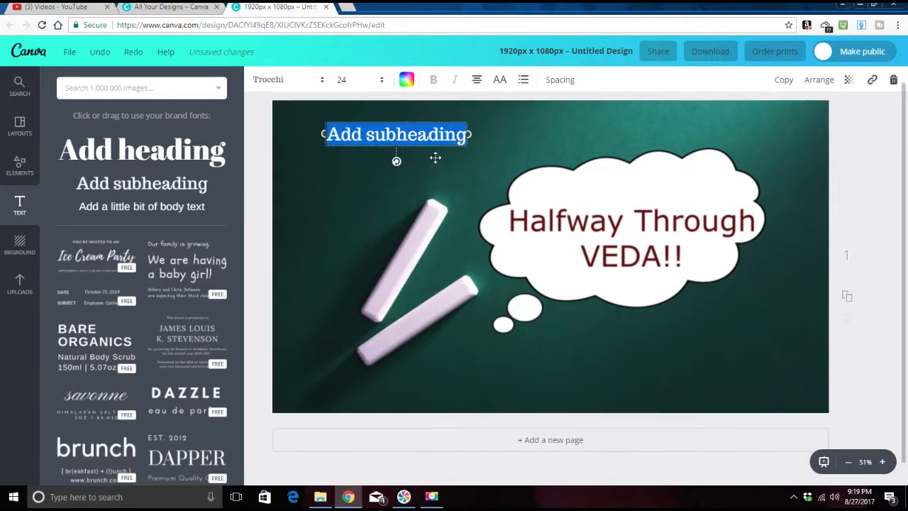
left_click(407, 82)
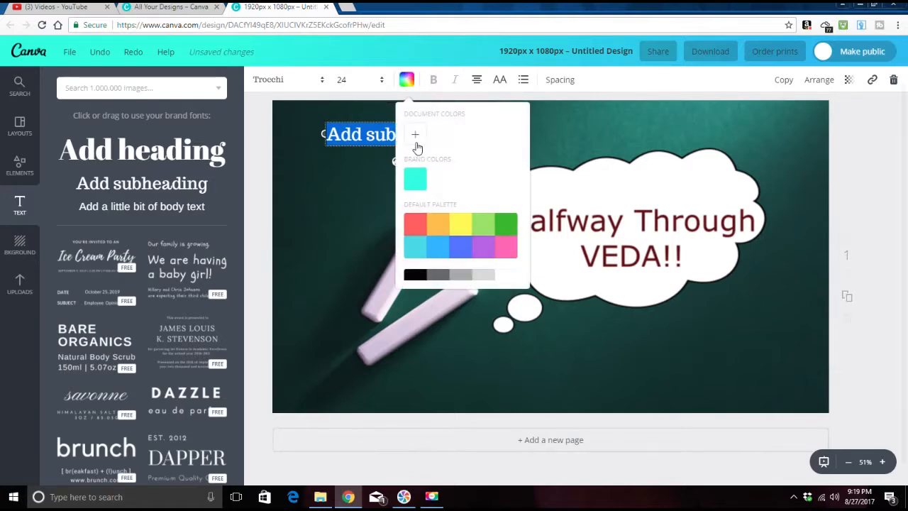
left_click(419, 227)
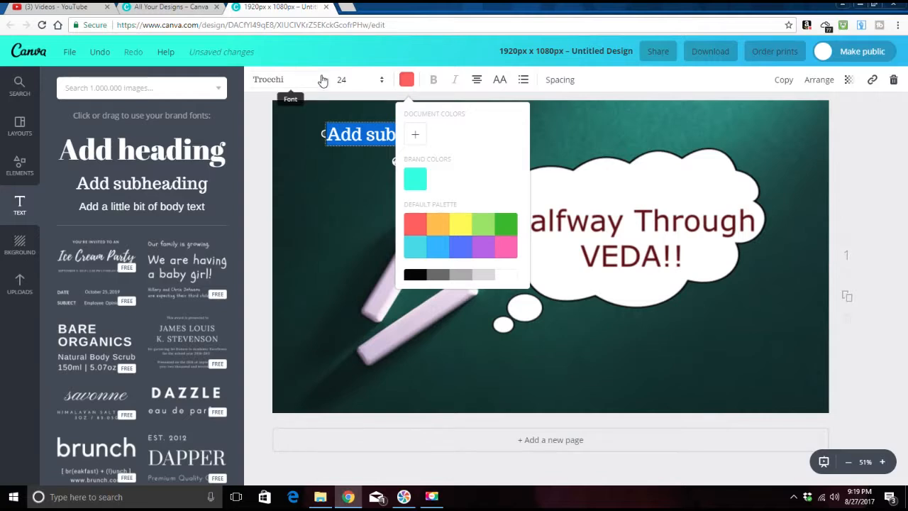
left_click(395, 130)
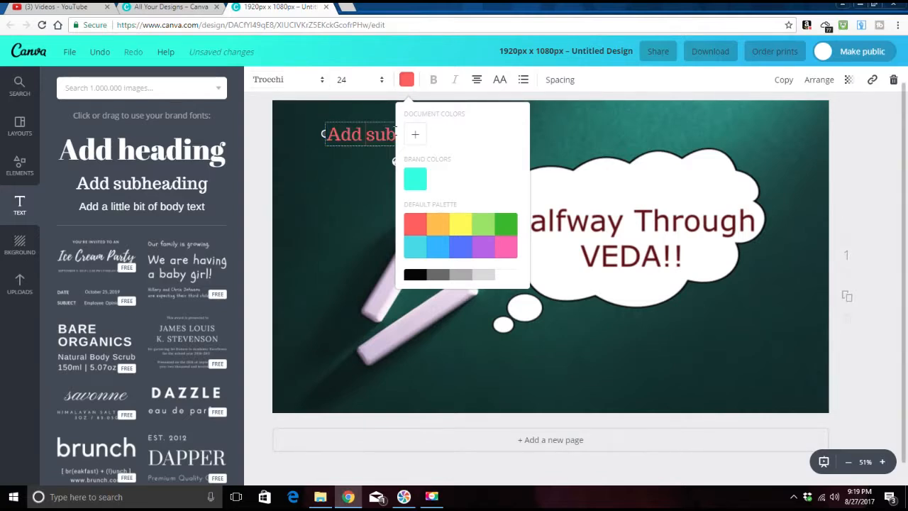
double_click(376, 132)
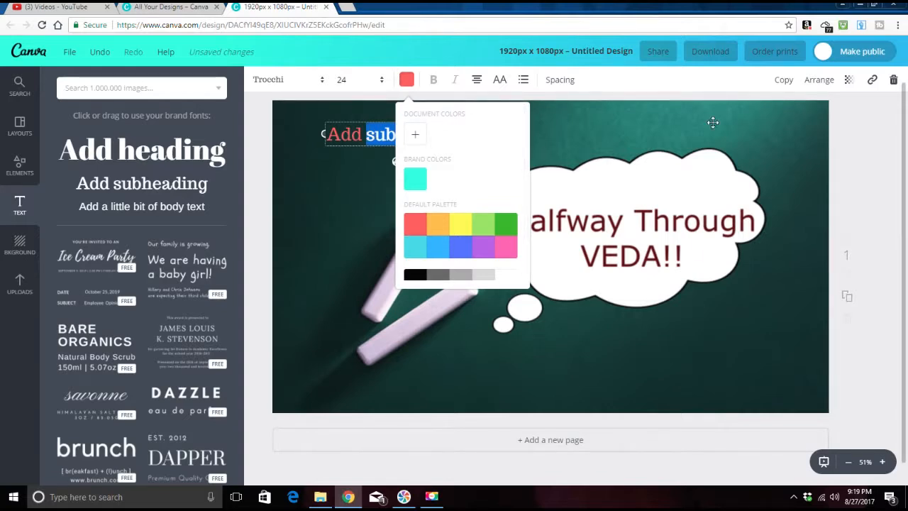
left_click(689, 118)
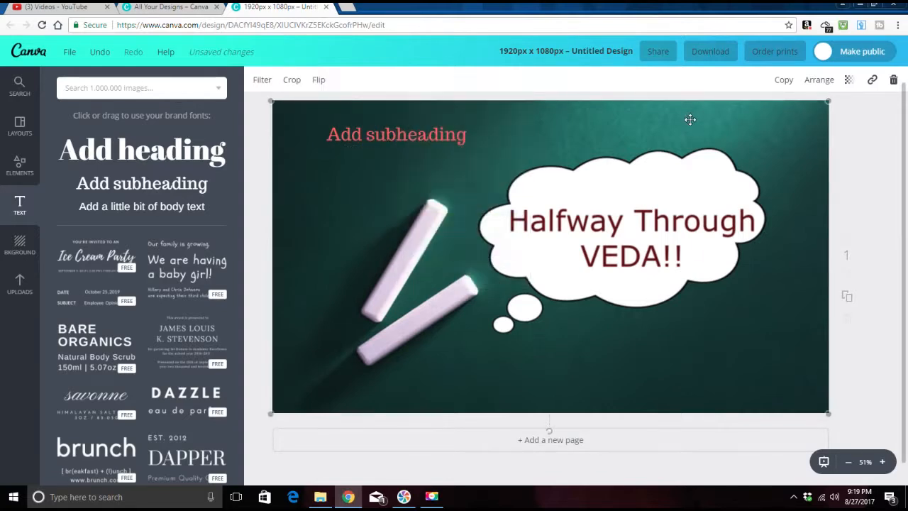
Step: Replace the subheading's placeholder text with "We Made It!!"
left_click(426, 138)
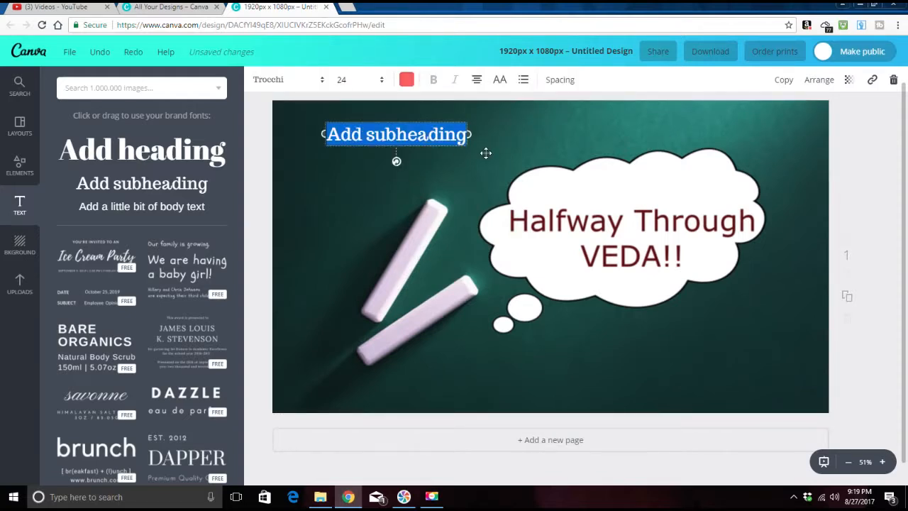
type("W")
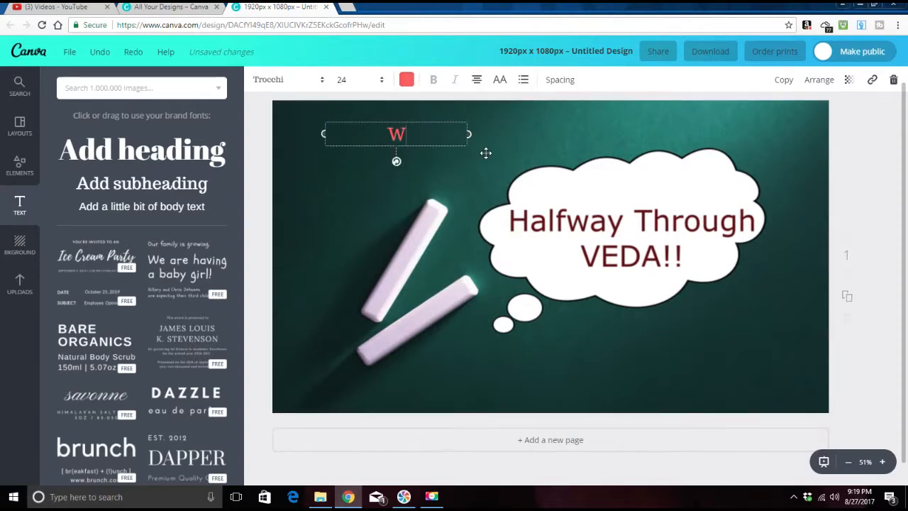
type("e Mad")
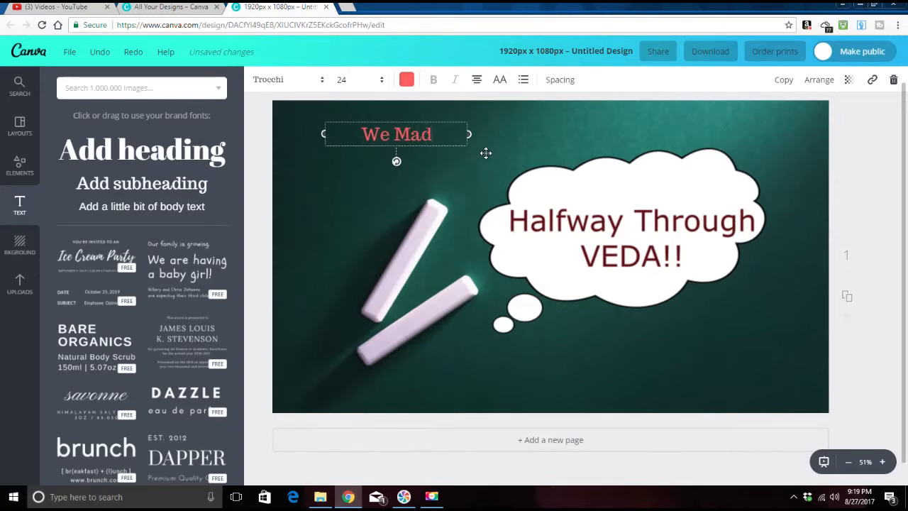
type("e It")
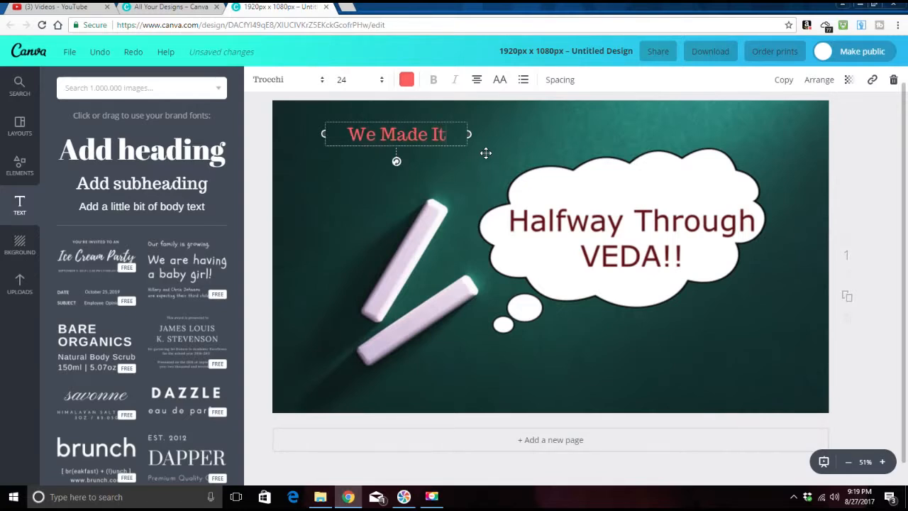
type("!!")
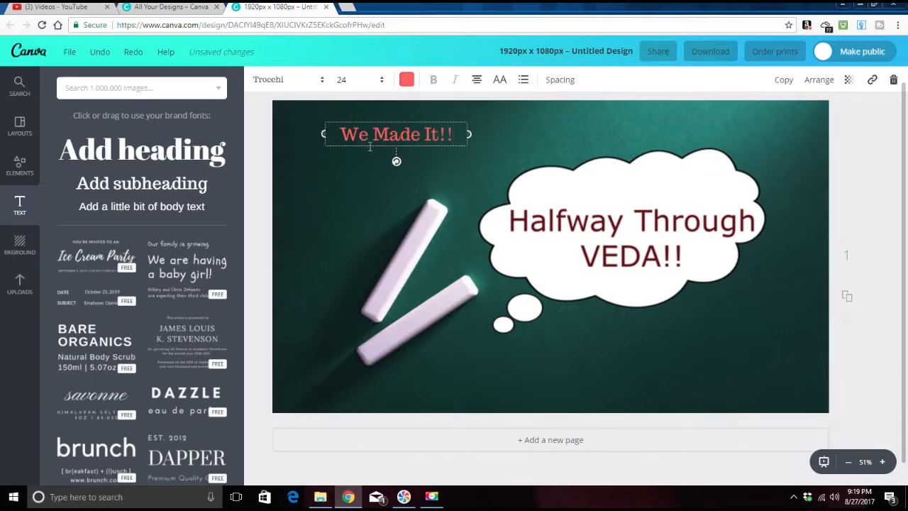
Step: Move the "We Made It!!" text into the thought bubble, just above "Halfway Through", and deselect it
left_click_drag(407, 122, 600, 112)
left_click_drag(608, 117, 620, 183)
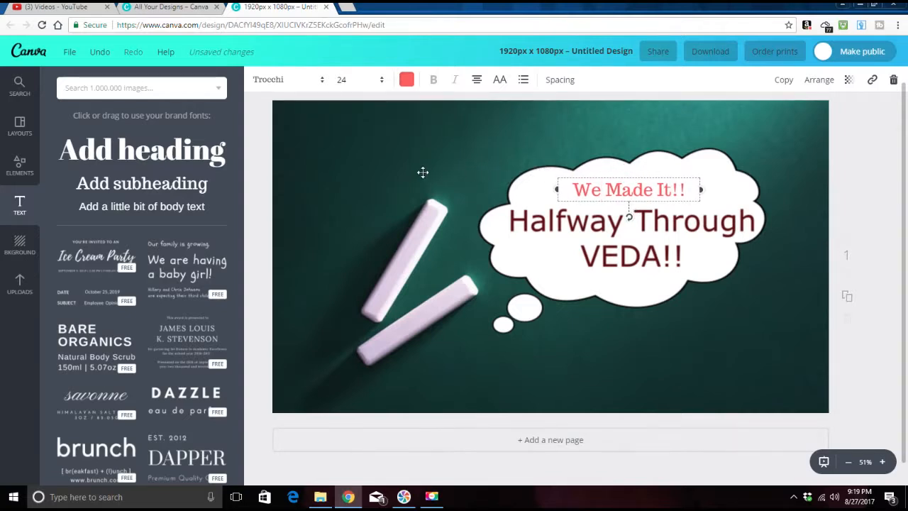
left_click(391, 175)
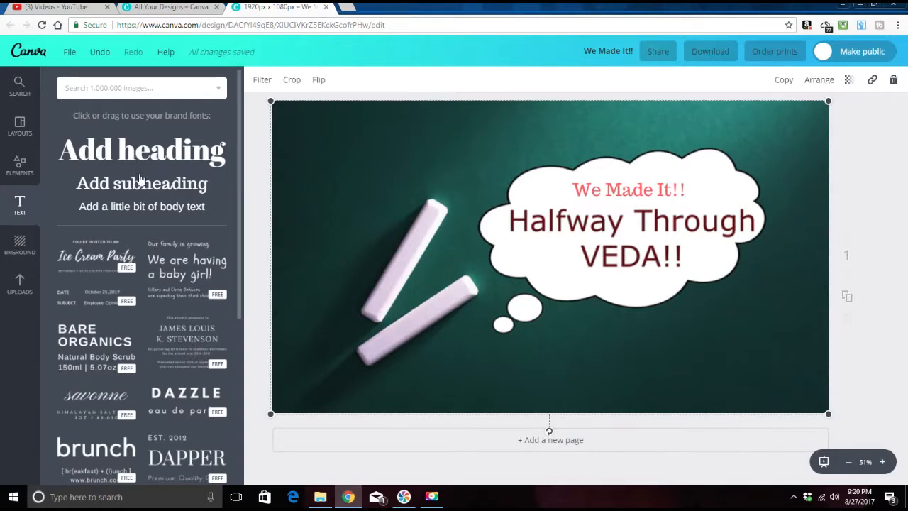
left_click_drag(242, 293, 242, 370)
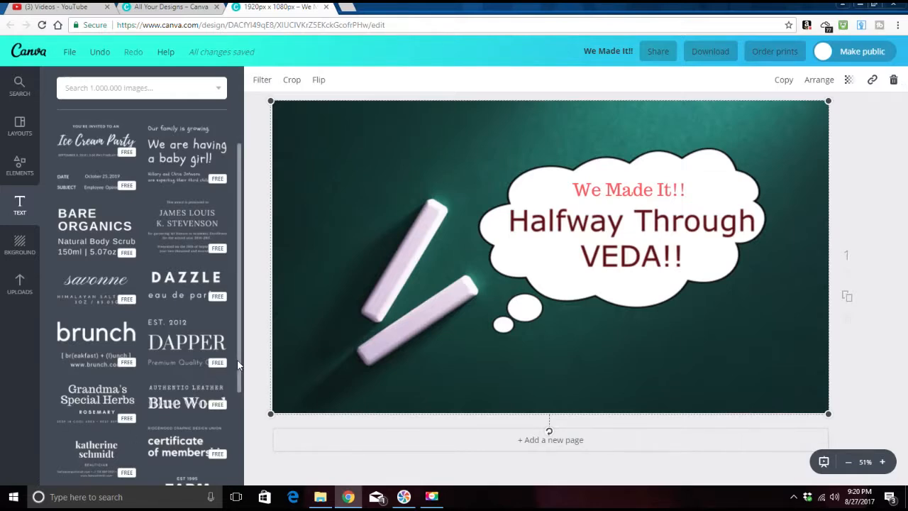
scroll(234, 441, "down", 2)
scroll(235, 397, "up", 4)
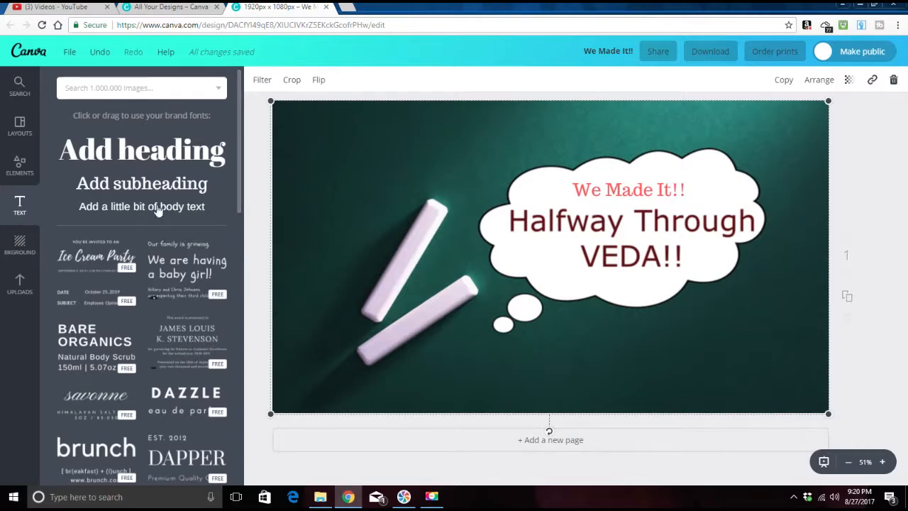
Step: Search the image library for "youtube" and place the free red square play icon, reduced in size, over the thought bubble's upper-right edge
left_click(73, 89)
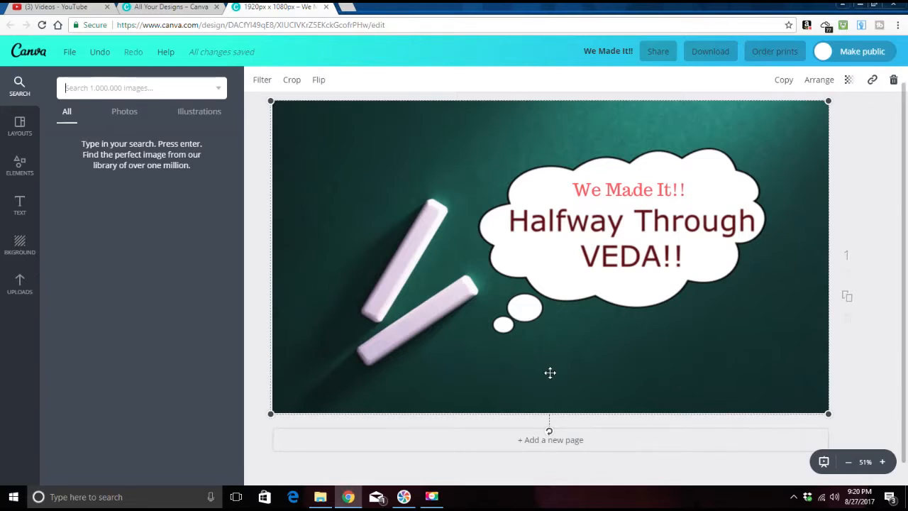
type("you")
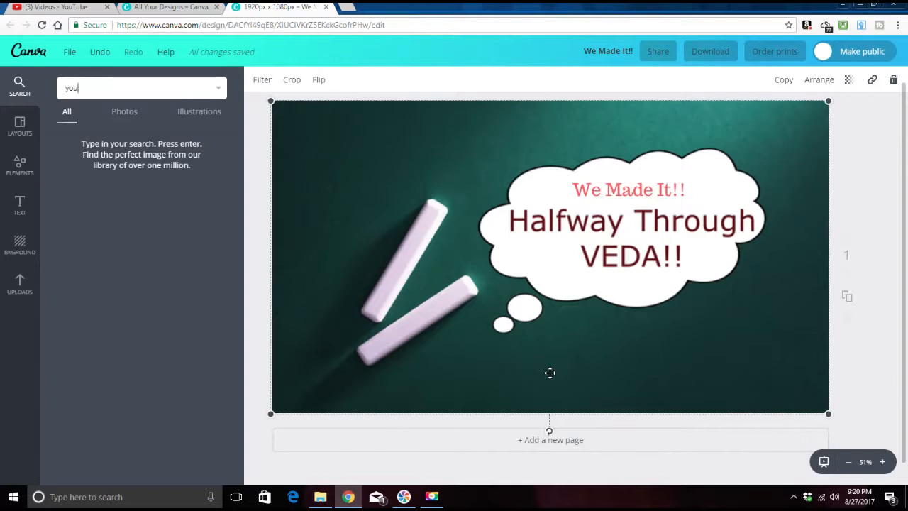
type("tube")
key("Return")
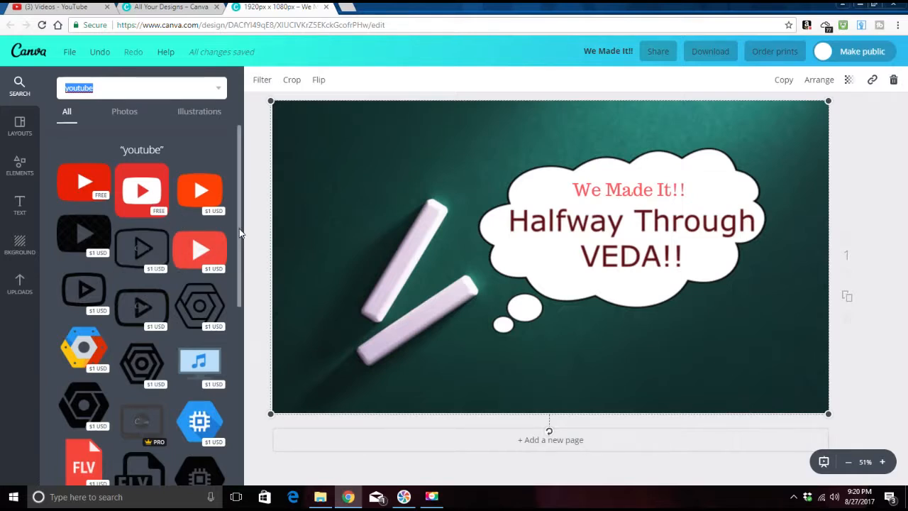
left_click_drag(239, 228, 222, 414)
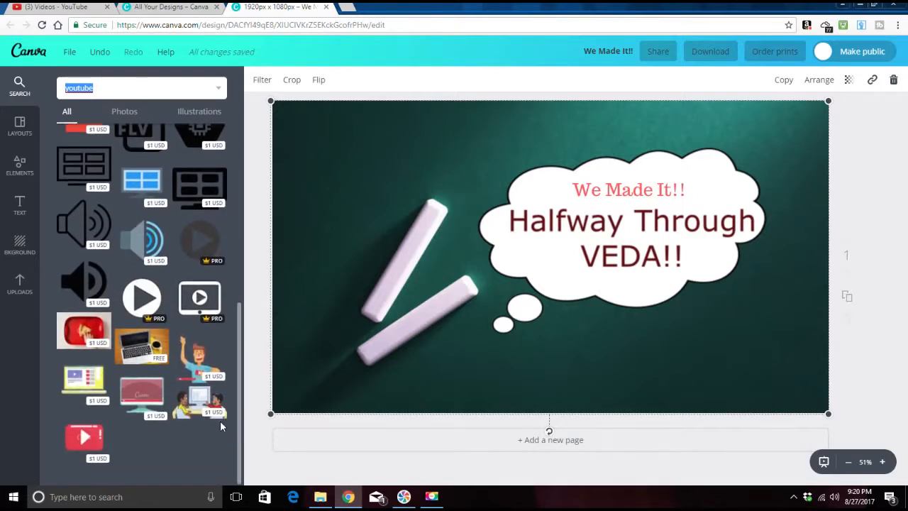
left_click_drag(220, 421, 247, 182)
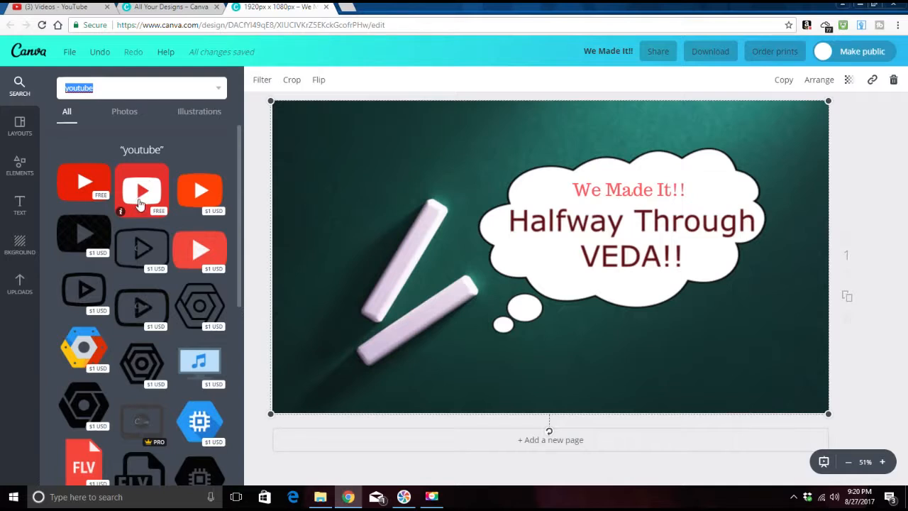
left_click_drag(140, 204, 600, 230)
left_click_drag(479, 423, 682, 214)
left_click_drag(721, 254, 732, 244)
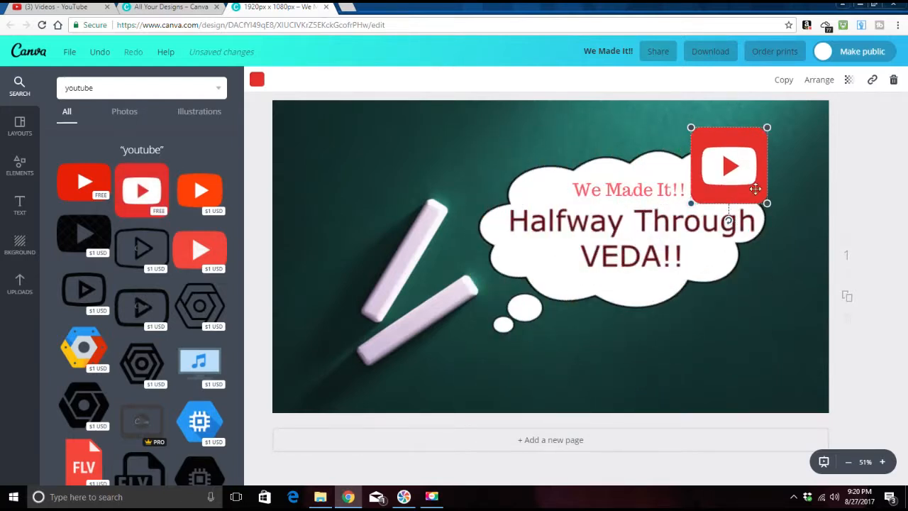
Step: Move the red YouTube icon off the thought bubble to the thumbnail's upper-left corner, above the chalk sticks
left_click_drag(755, 189, 794, 367)
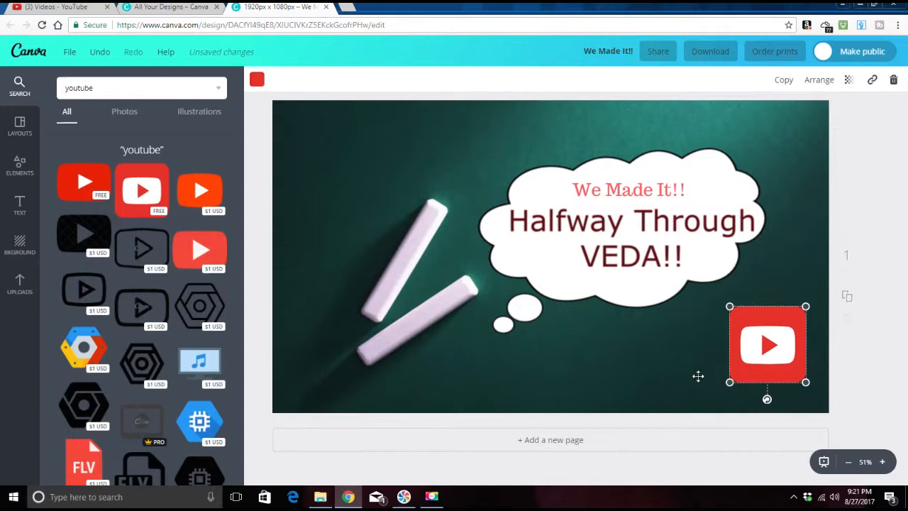
left_click(651, 387)
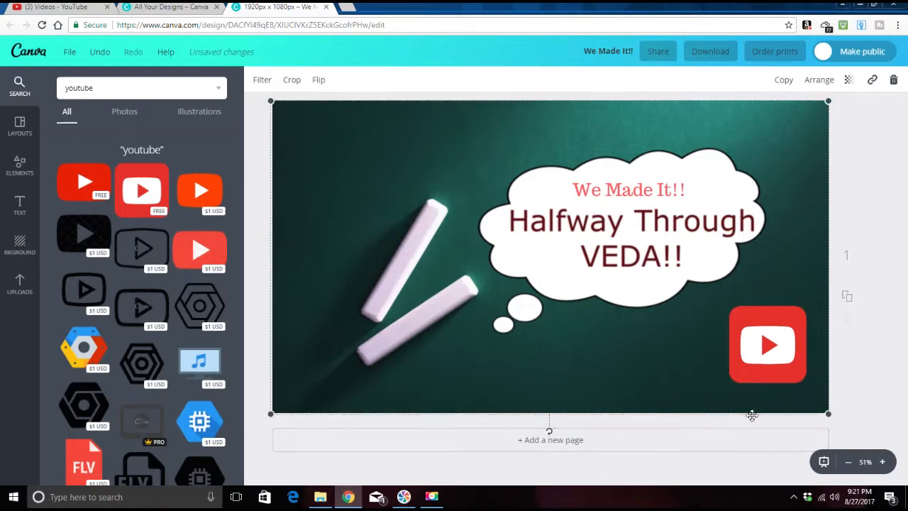
left_click_drag(778, 359, 338, 173)
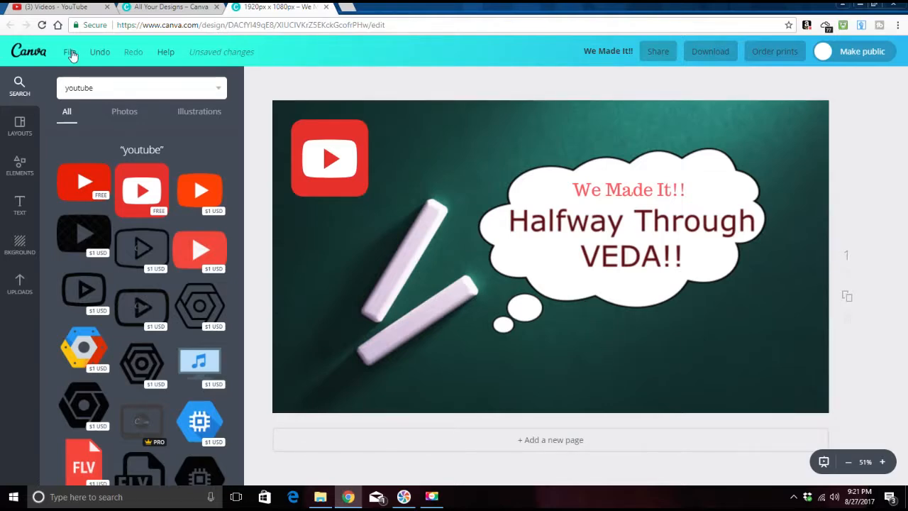
Step: Save the design and download it as a PNG image
left_click(71, 56)
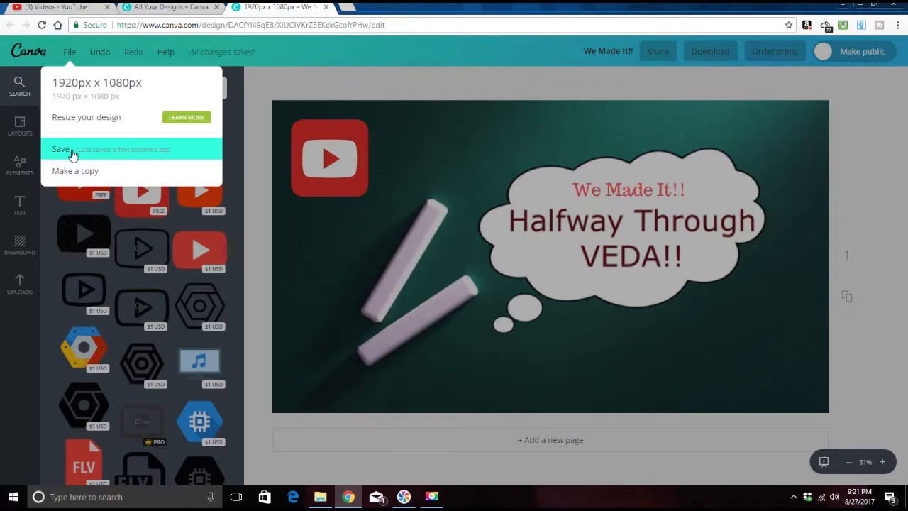
left_click(73, 155)
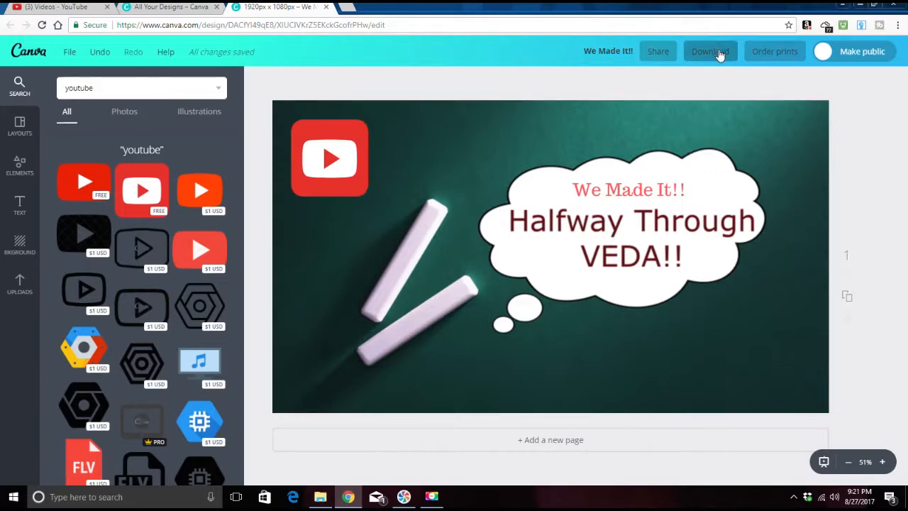
left_click(719, 54)
left_click(712, 185)
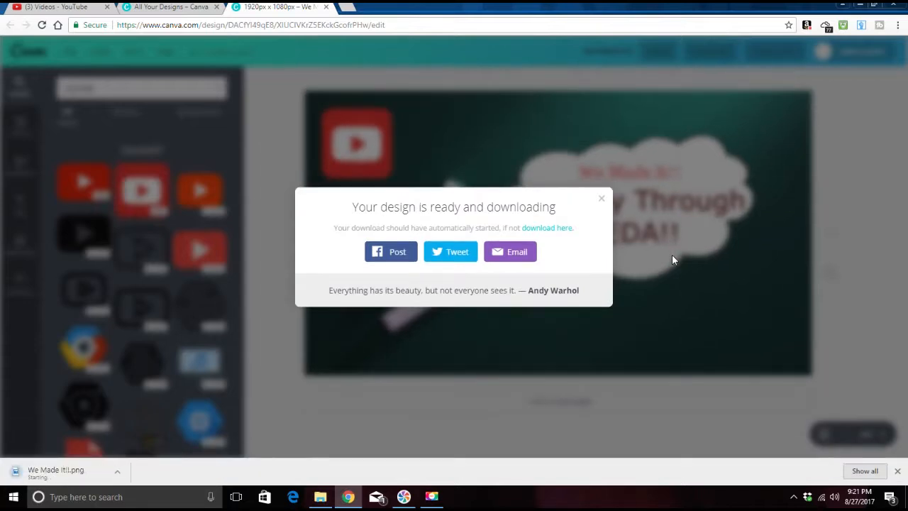
Step: Show the downloaded "We Made It!!" PNG in its folder, move it to the Desktop, and return to the design
left_click(118, 472)
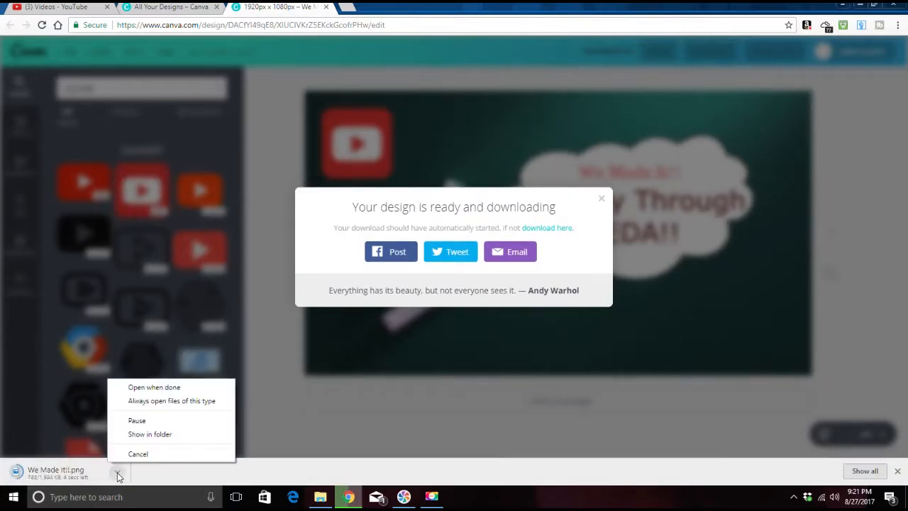
left_click(145, 434)
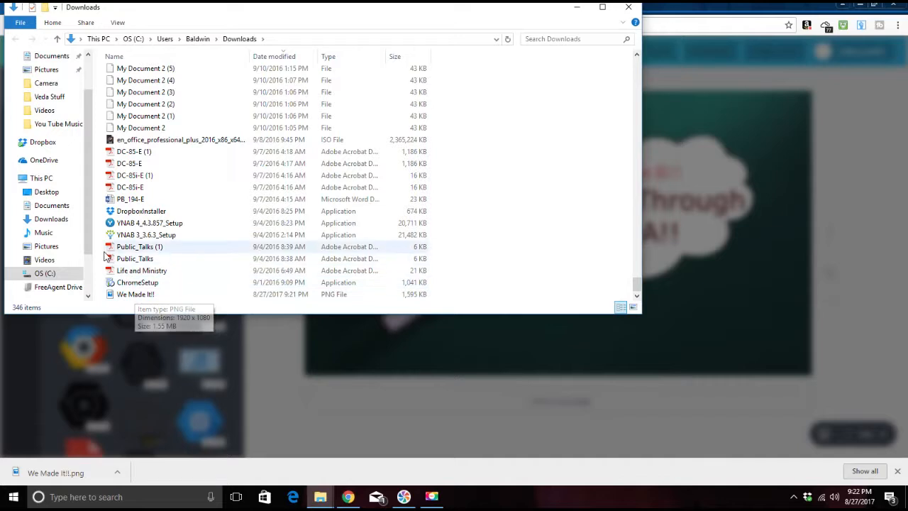
left_click_drag(150, 301, 57, 195)
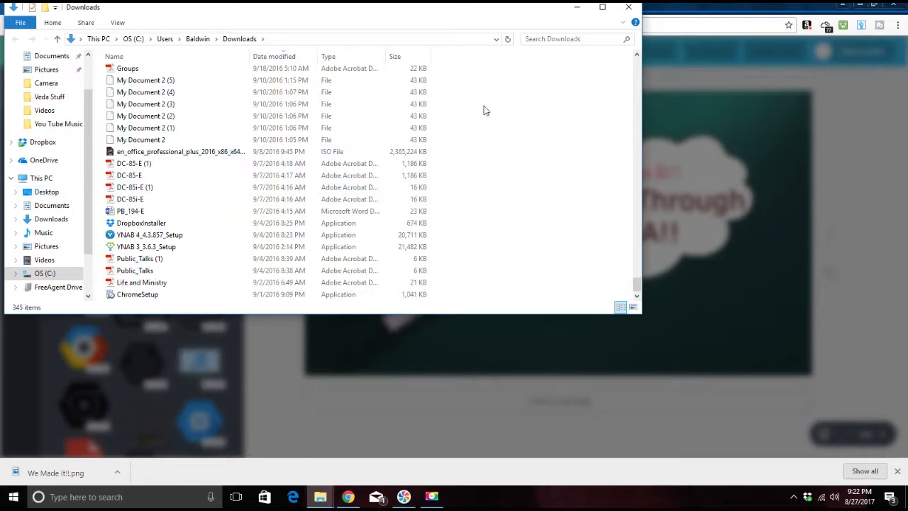
left_click(577, 7)
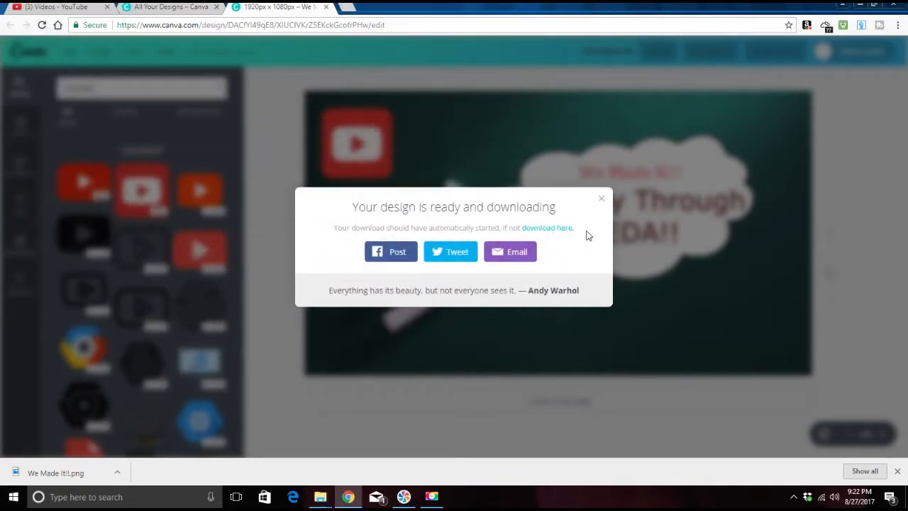
left_click(602, 199)
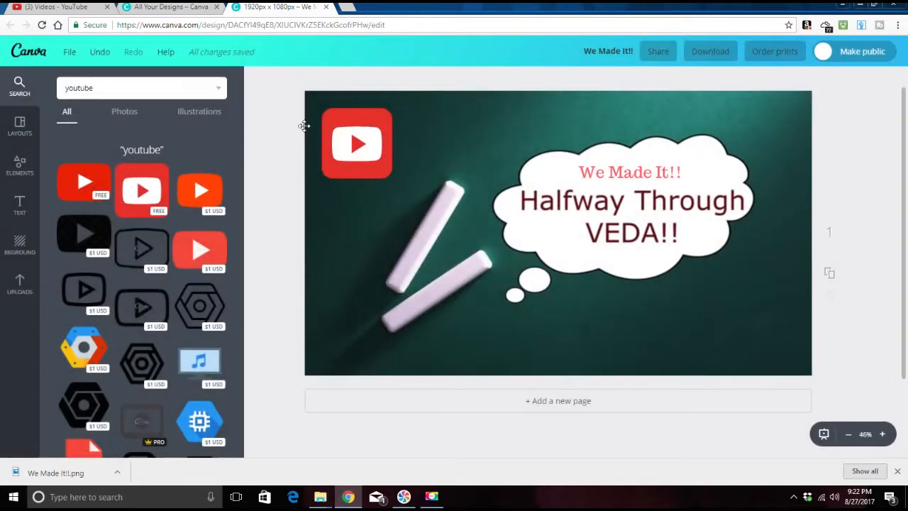
Step: Switch to YouTube's video manager and open the info and settings of the "HalfWay Through SSSVEDA" video
left_click(65, 9)
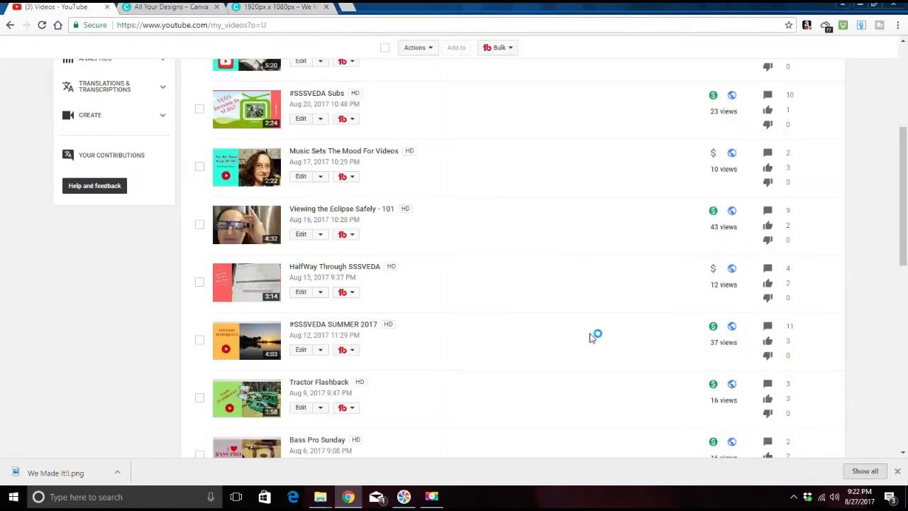
scroll(582, 291, "up", 3)
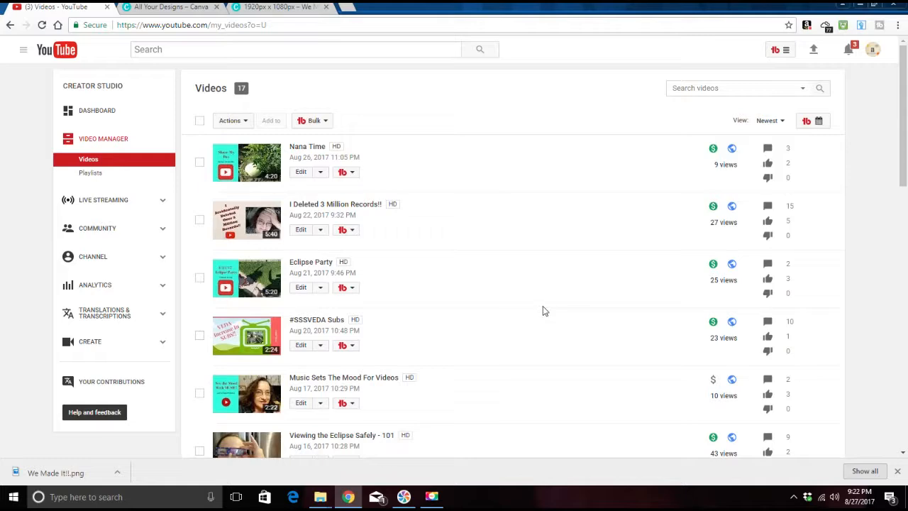
scroll(543, 310, "down", 3)
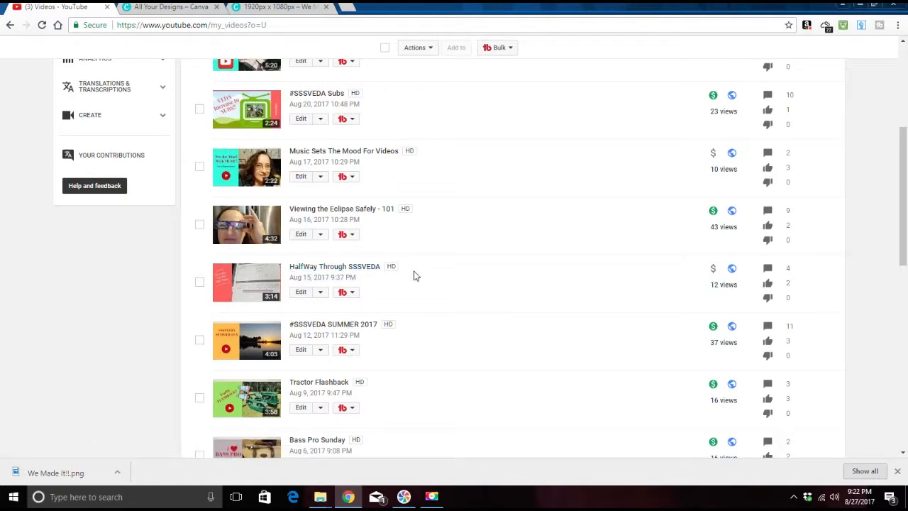
left_click(320, 293)
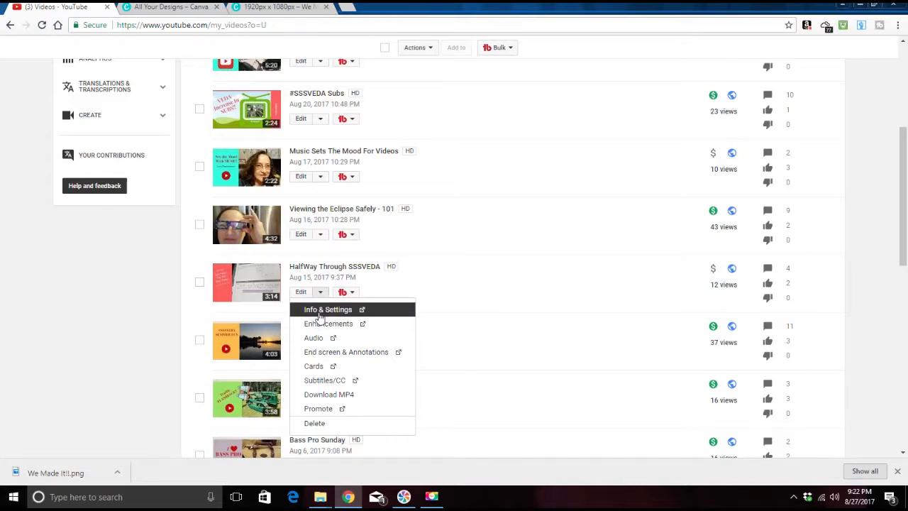
left_click(319, 312)
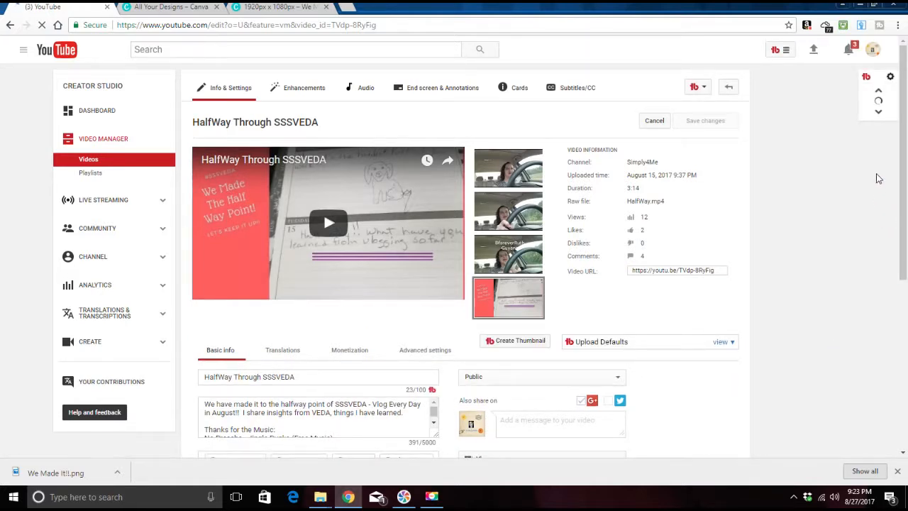
Step: Replace the video's custom thumbnail with the "We Made It!!" image from the Desktop and save the changes
mouse_move(515, 206)
mouse_move(511, 264)
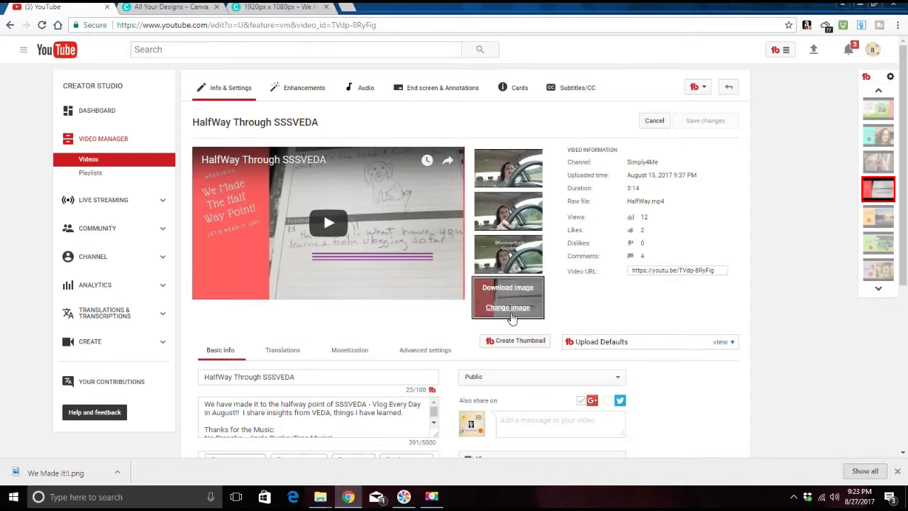
mouse_move(478, 306)
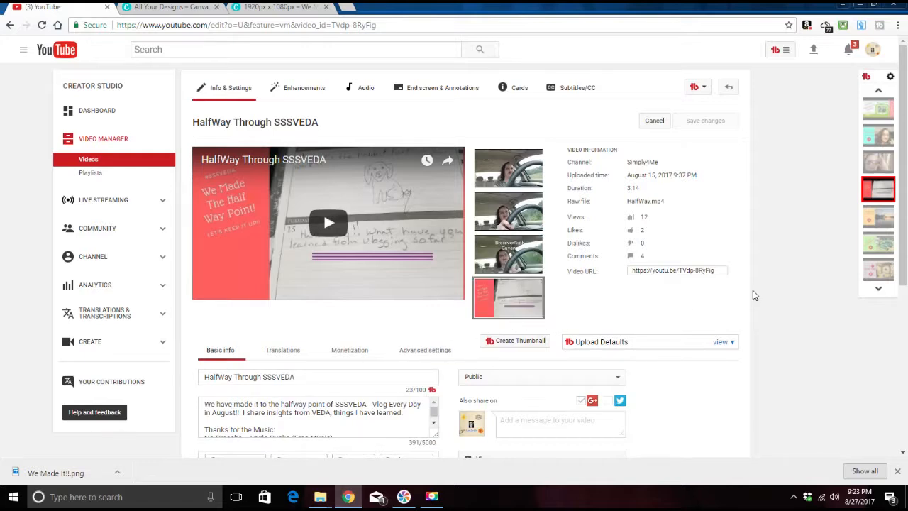
left_click_drag(905, 273, 905, 431)
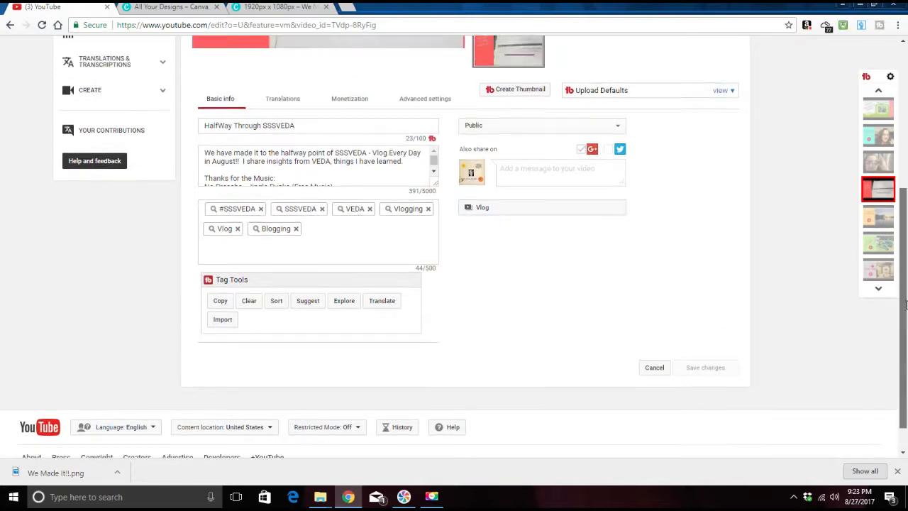
scroll(790, 330, "up", 4)
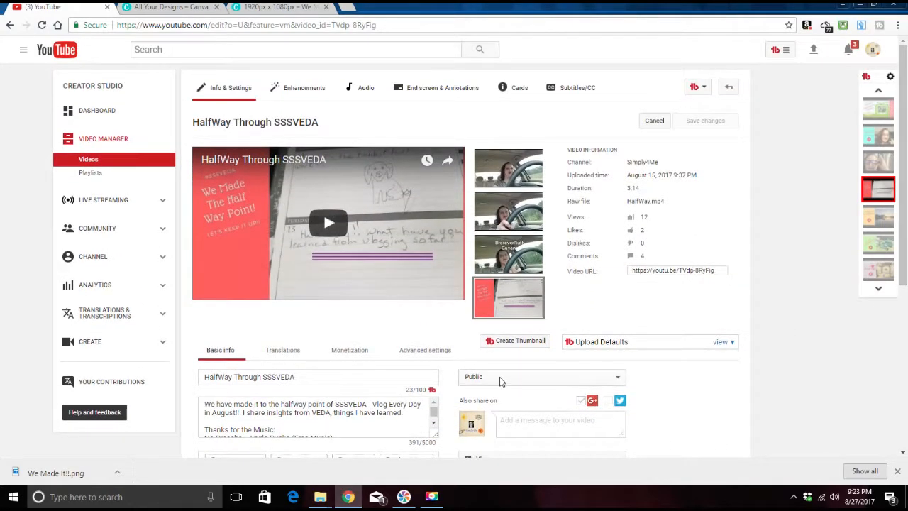
mouse_move(522, 308)
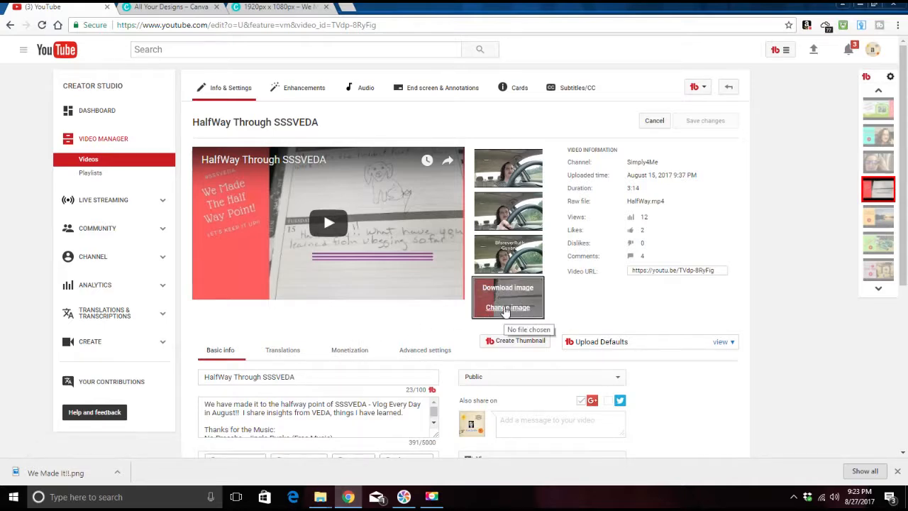
left_click(506, 309)
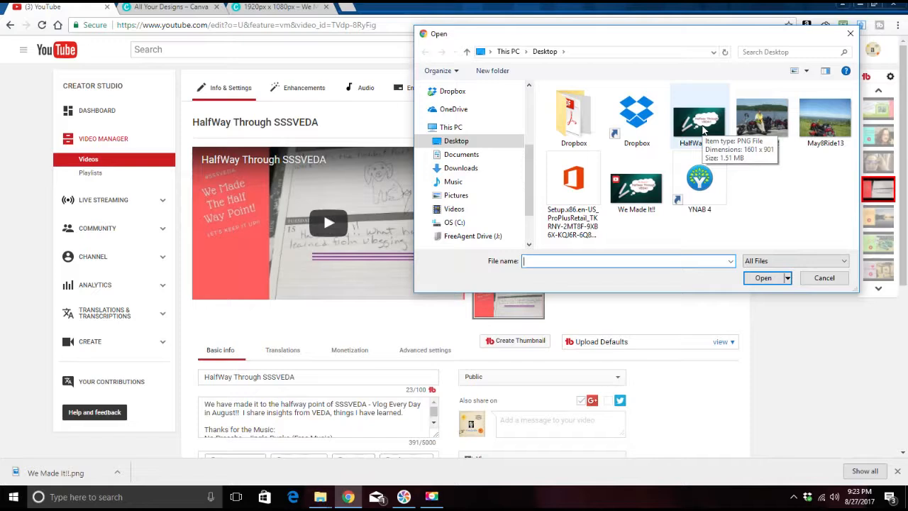
left_click(630, 196)
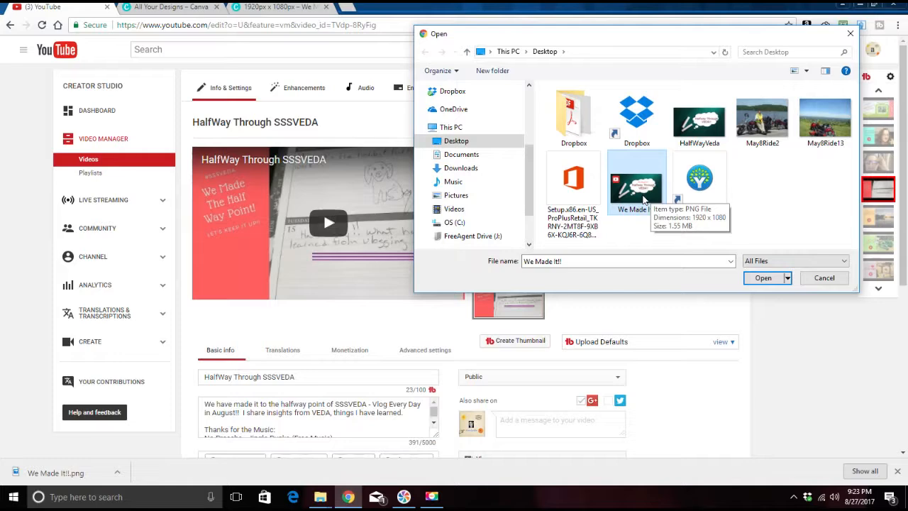
left_click(764, 279)
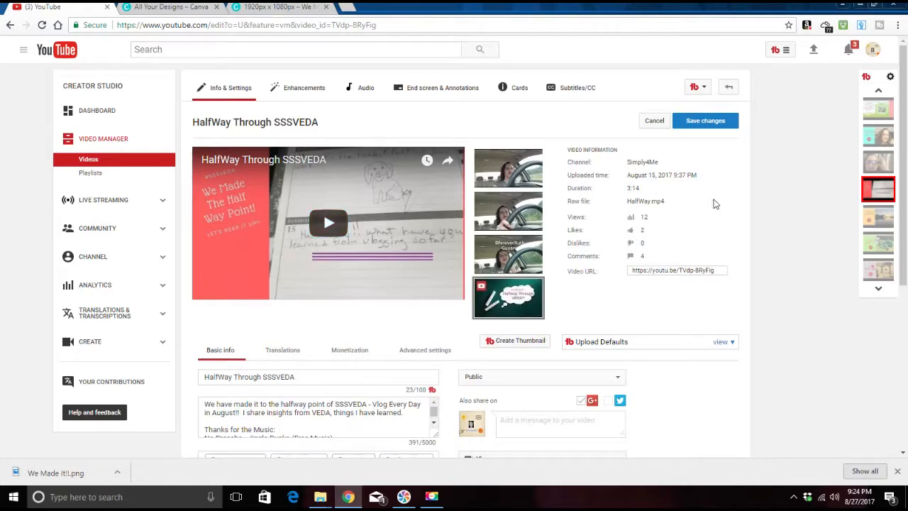
left_click(718, 127)
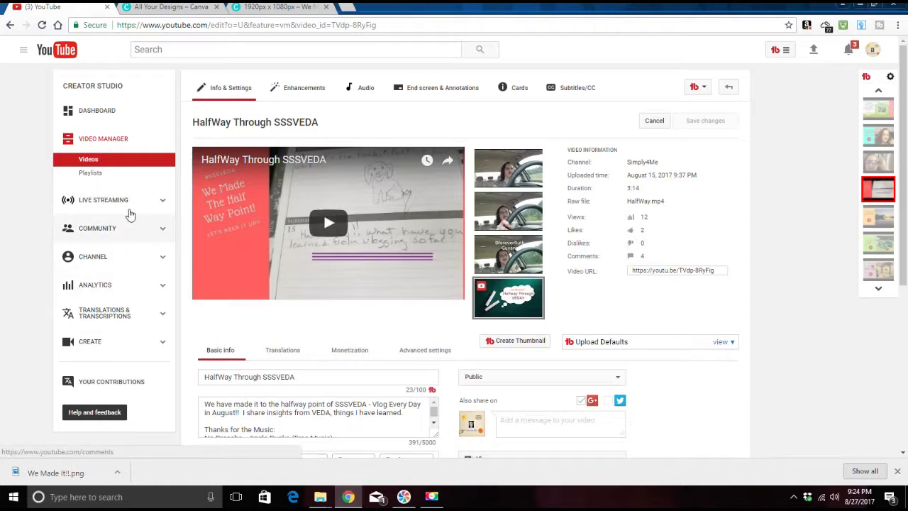
Step: Return to the video manager's list and examine the thumbnails of "HalfWay Through SSSVEDA" and the other videos
left_click(113, 142)
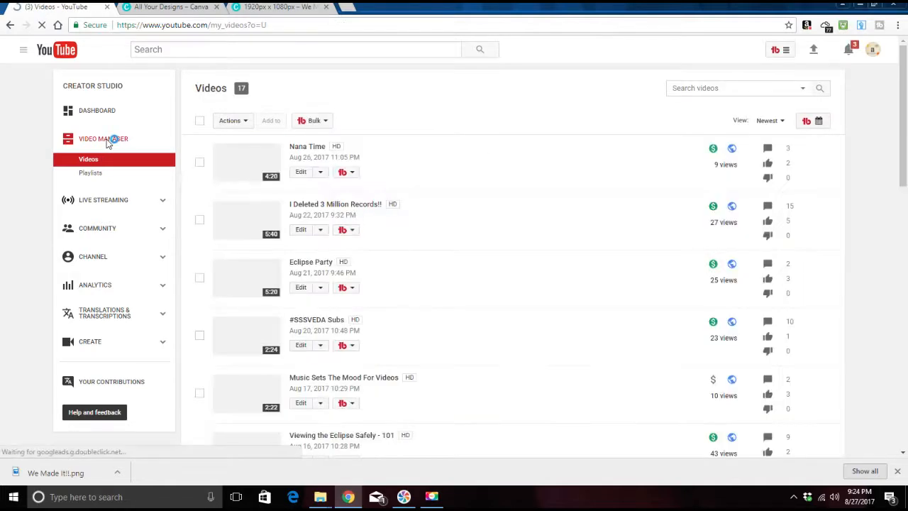
scroll(449, 267, "down", 3)
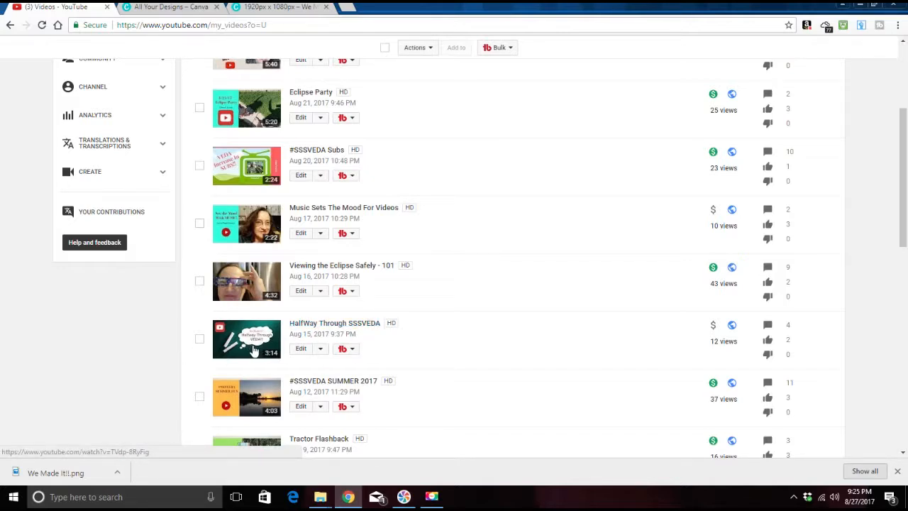
scroll(450, 337, "down", 2)
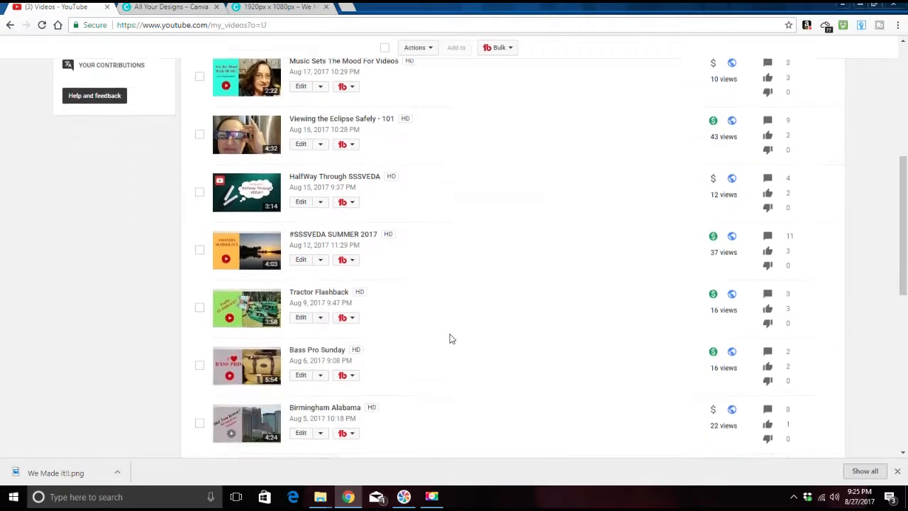
scroll(450, 338, "down", 2)
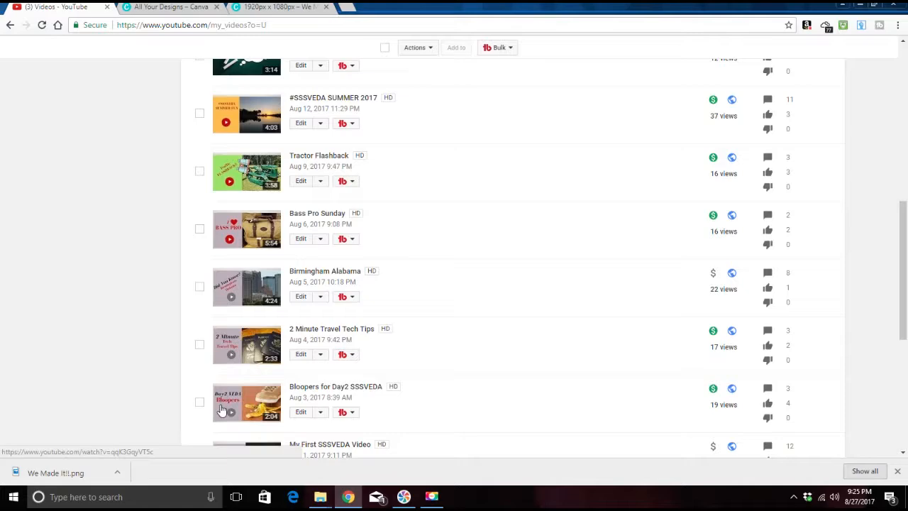
scroll(224, 409, "down", 3)
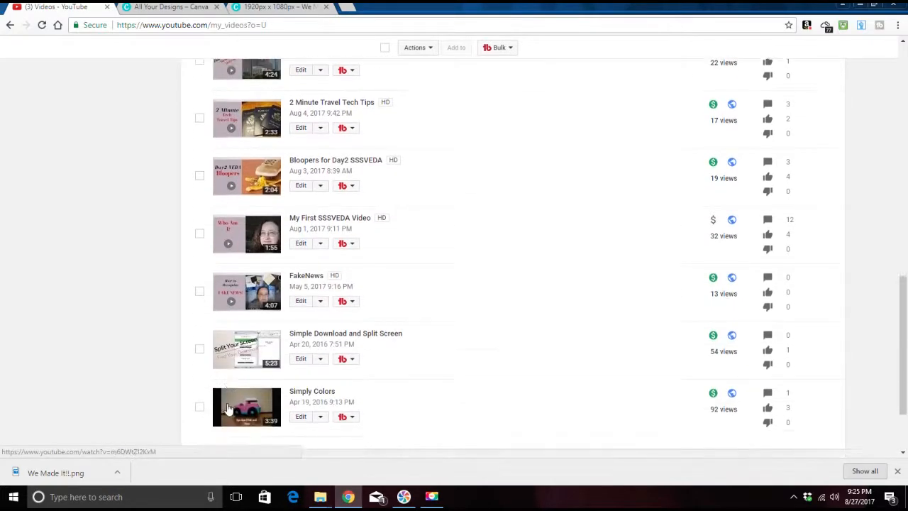
scroll(227, 408, "up", 6)
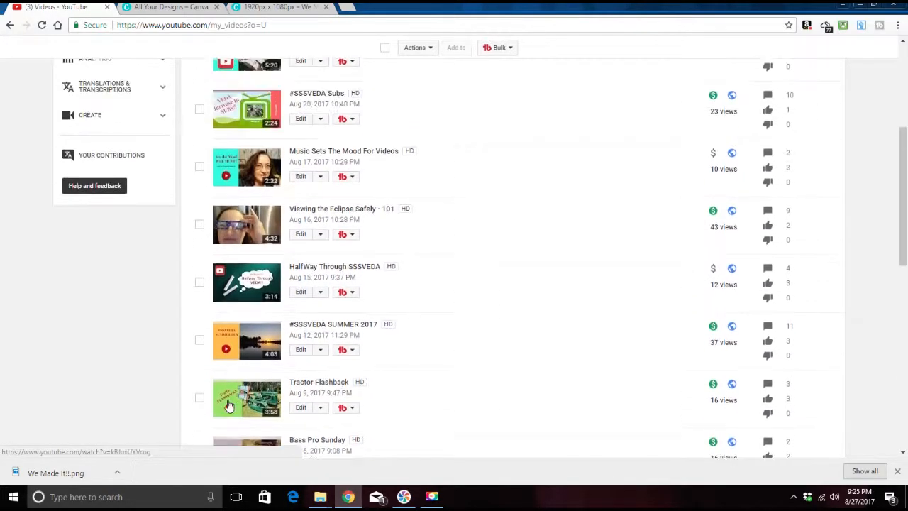
scroll(229, 405, "up", 2)
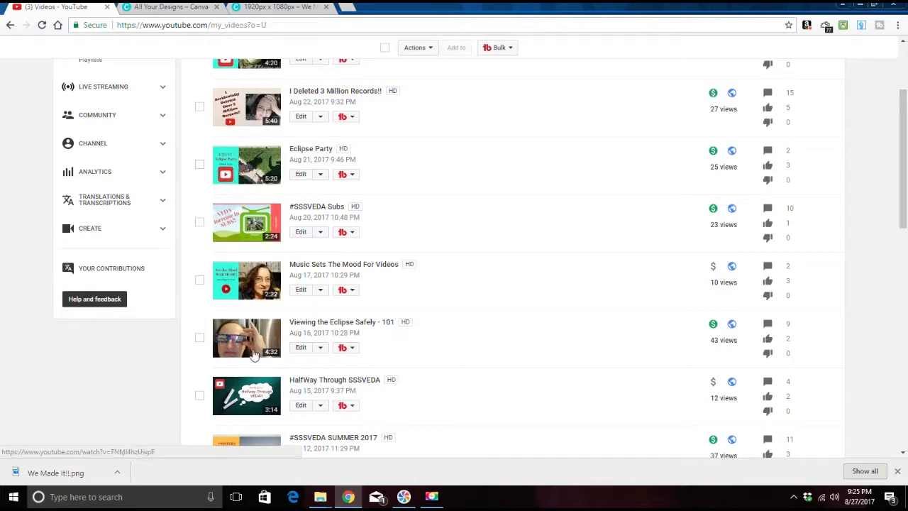
scroll(435, 345, "up", 2)
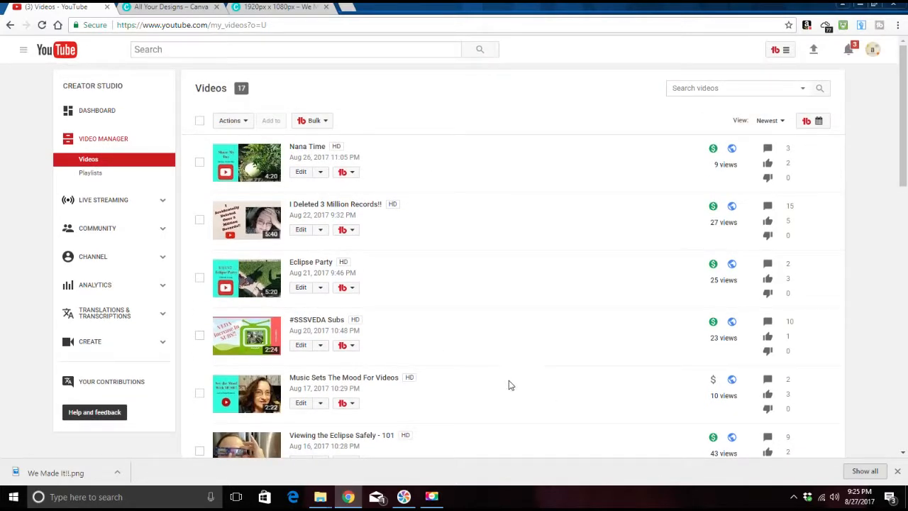
scroll(507, 375, "down", 3)
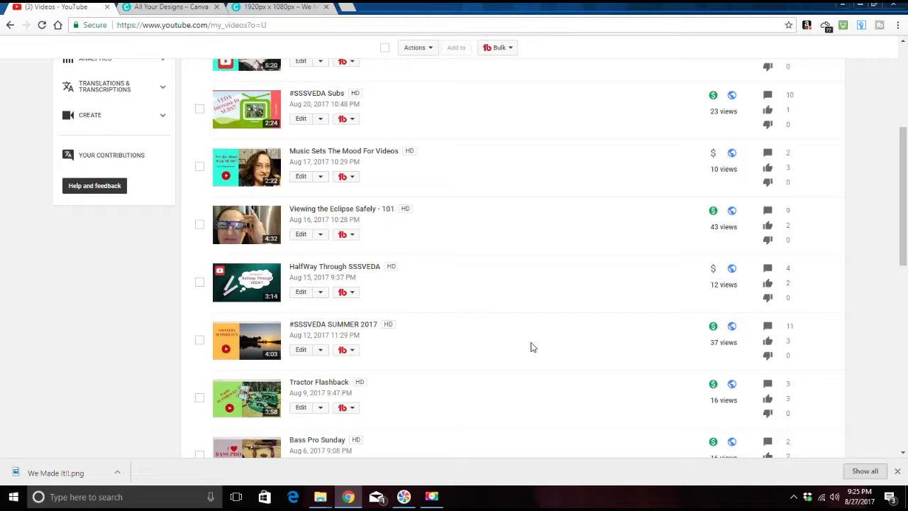
scroll(533, 367, "up", 3)
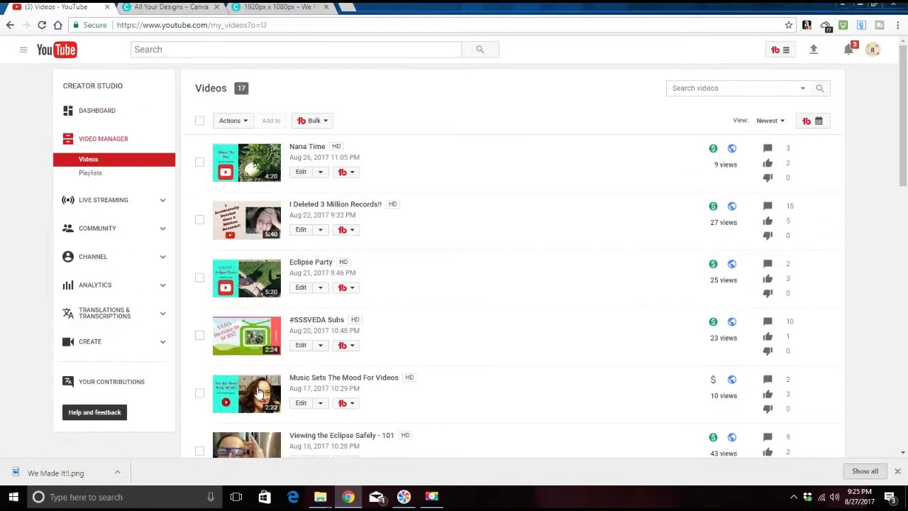